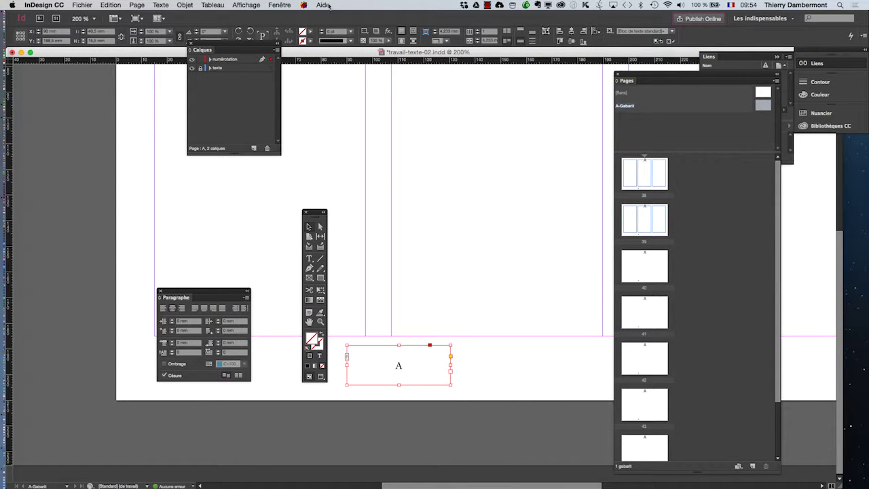
# Step: Display the Nuancier swatches and place them beside the selected page-number frame on the master page
pyautogui.click(289, 4)
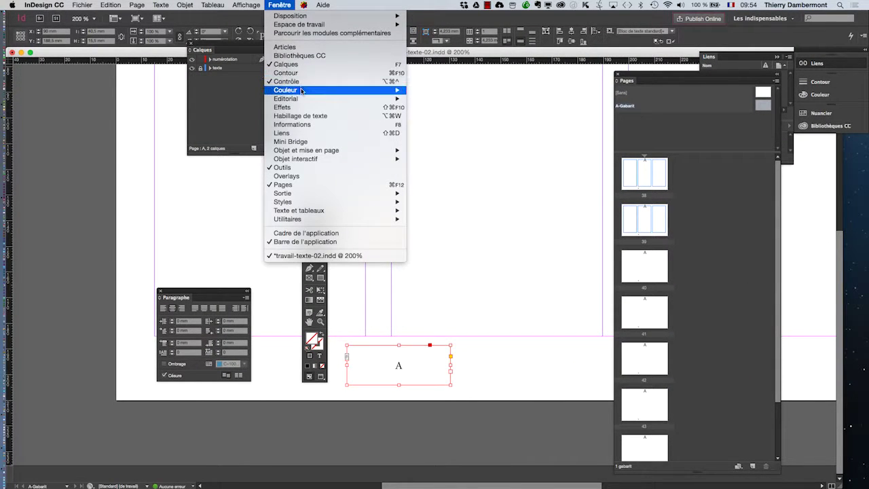
pyautogui.moveTo(394, 92)
pyautogui.click(459, 109)
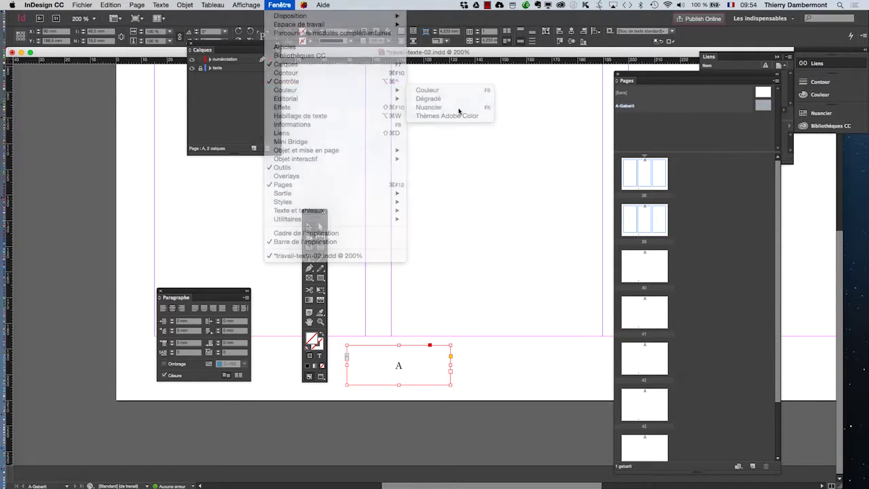
pyautogui.moveTo(712, 107); pyautogui.dragTo(451, 205)
pyautogui.moveTo(529, 303); pyautogui.dragTo(547, 368)
pyautogui.moveTo(473, 202); pyautogui.dragTo(514, 233)
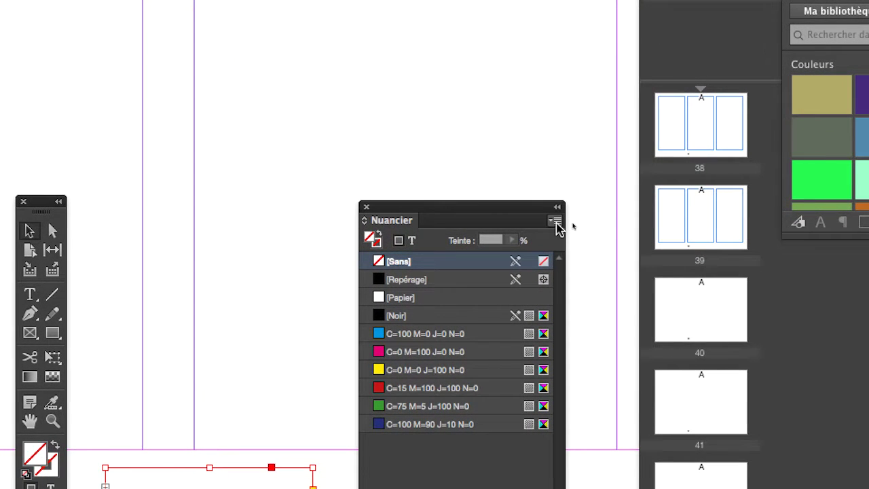
# Step: Start a new quadrichromie colour swatch and switch its colour mode to RVB
pyautogui.click(555, 221)
pyautogui.click(571, 229)
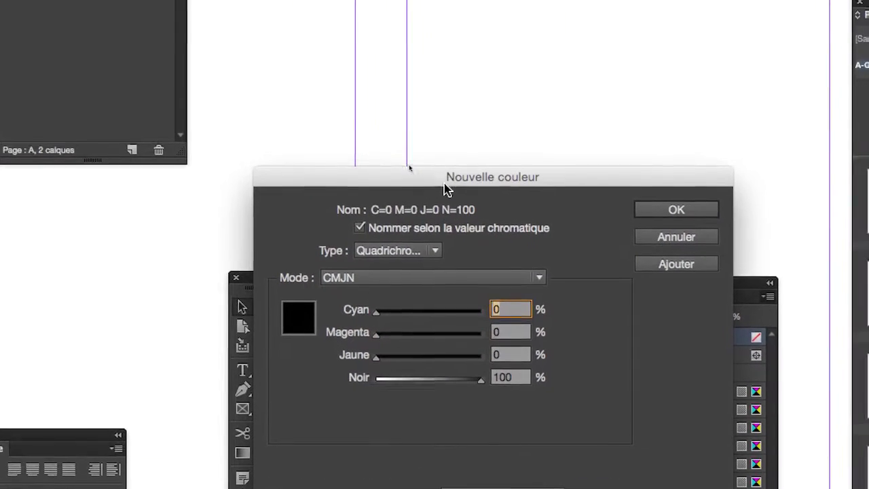
pyautogui.moveTo(446, 188); pyautogui.dragTo(549, 256)
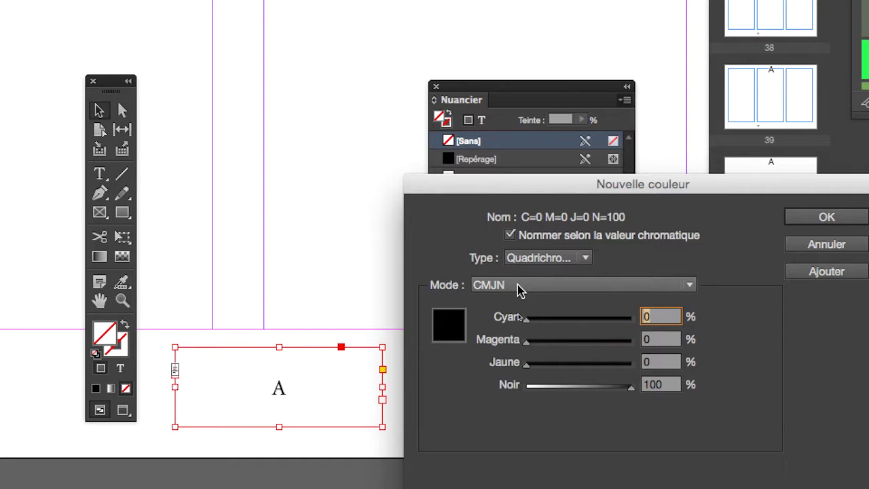
pyautogui.click(520, 285)
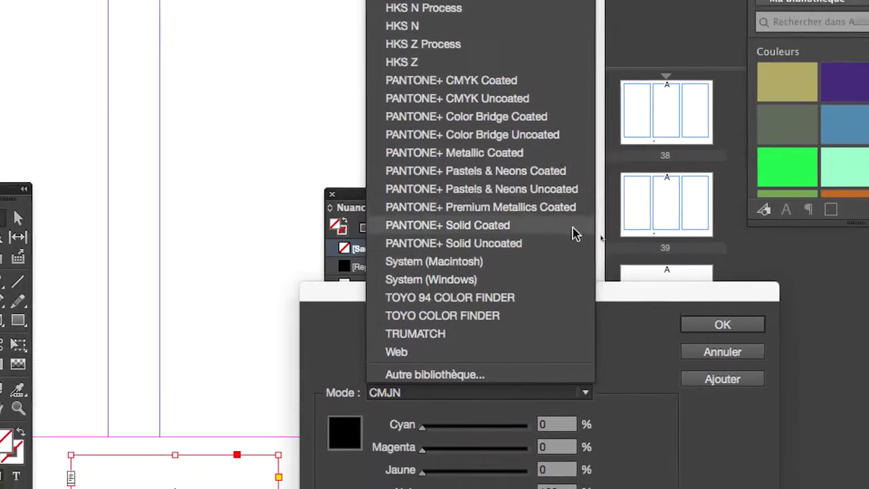
pyautogui.click(690, 355)
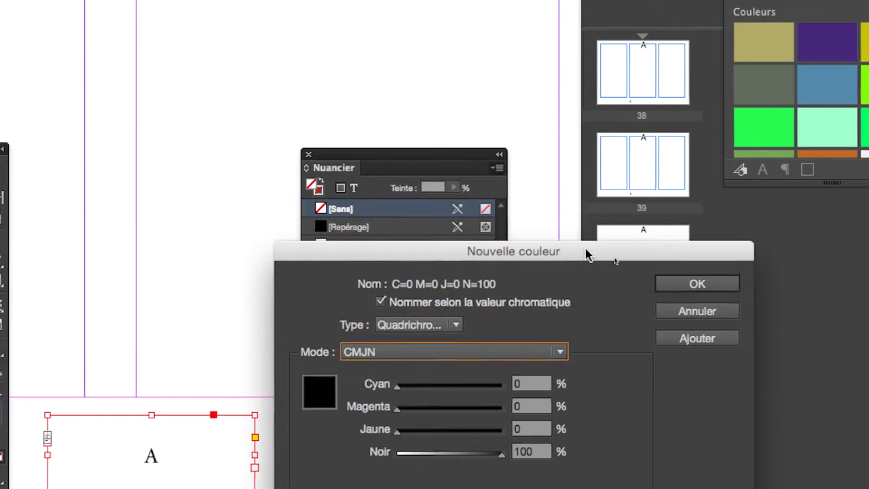
pyautogui.moveTo(588, 256); pyautogui.dragTo(585, 137)
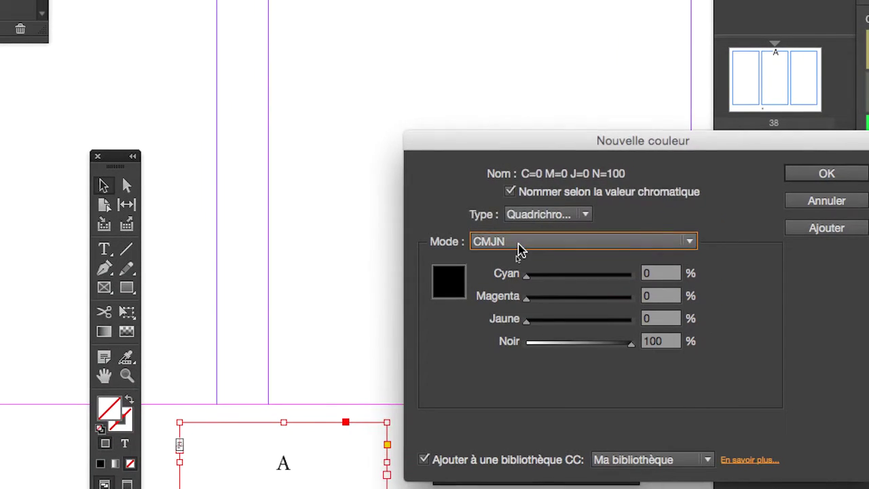
pyautogui.click(394, 313)
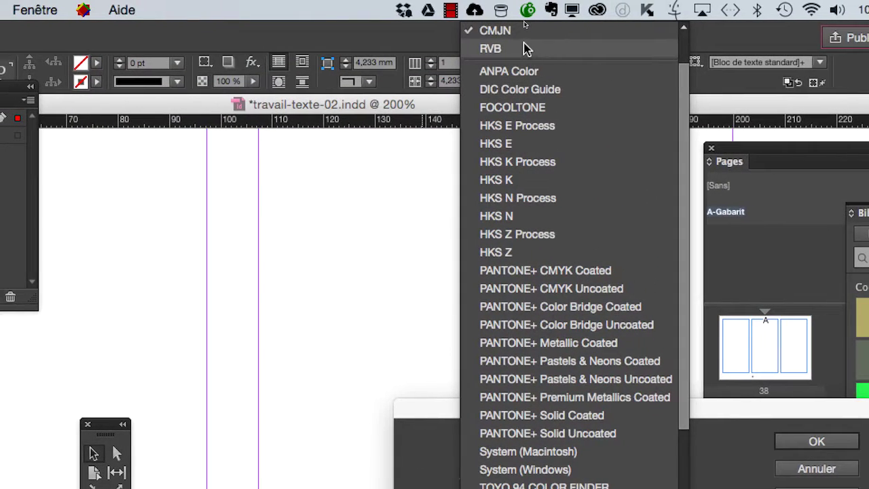
pyautogui.click(525, 13)
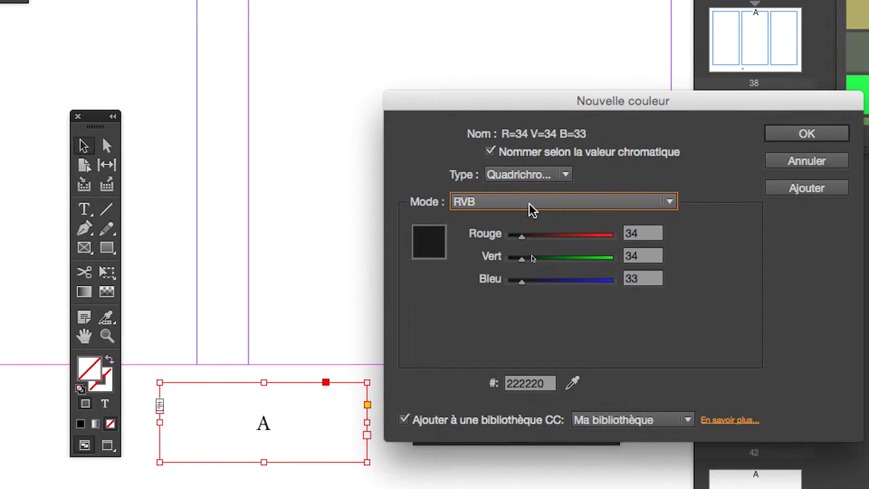
pyautogui.click(530, 204)
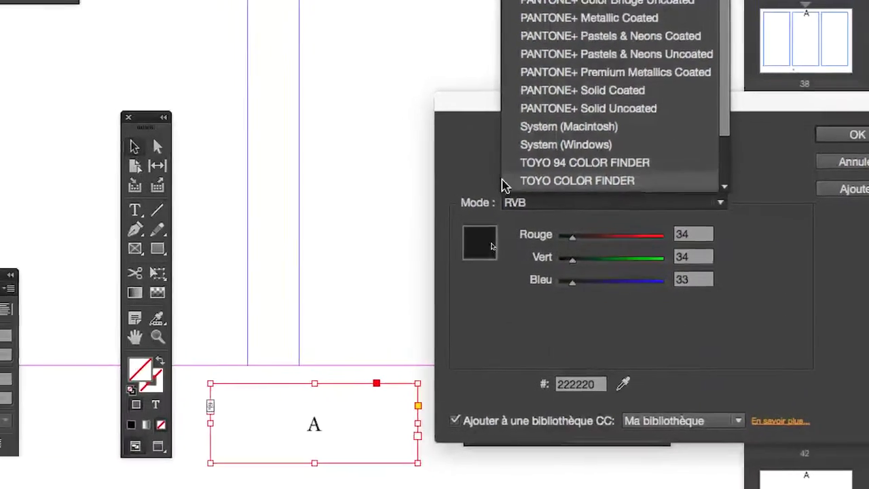
pyautogui.click(503, 185)
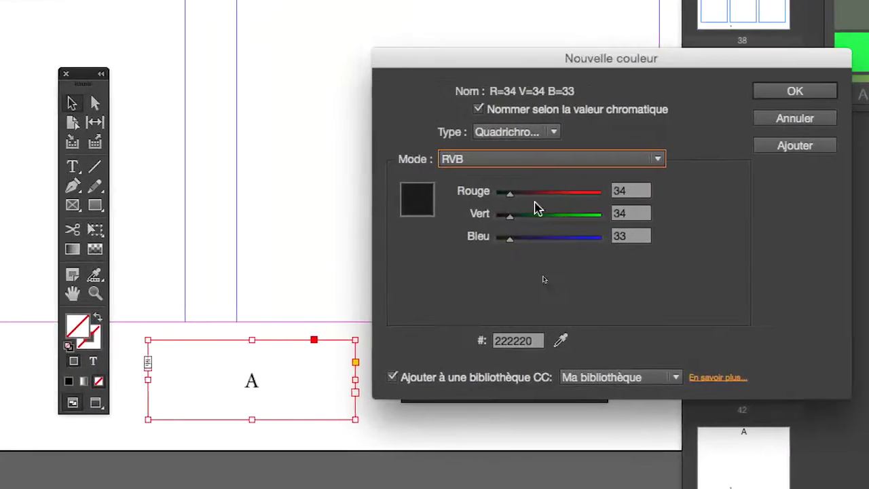
# Step: Mix the new swatch as R=120 V=231 B=33 and create it as the page-number frame's fill
pyautogui.click(636, 242)
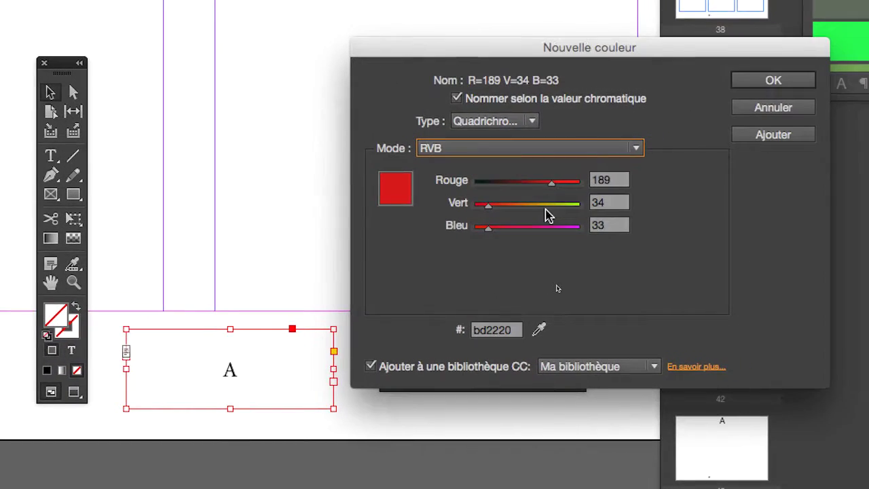
pyautogui.moveTo(660, 218); pyautogui.dragTo(663, 218)
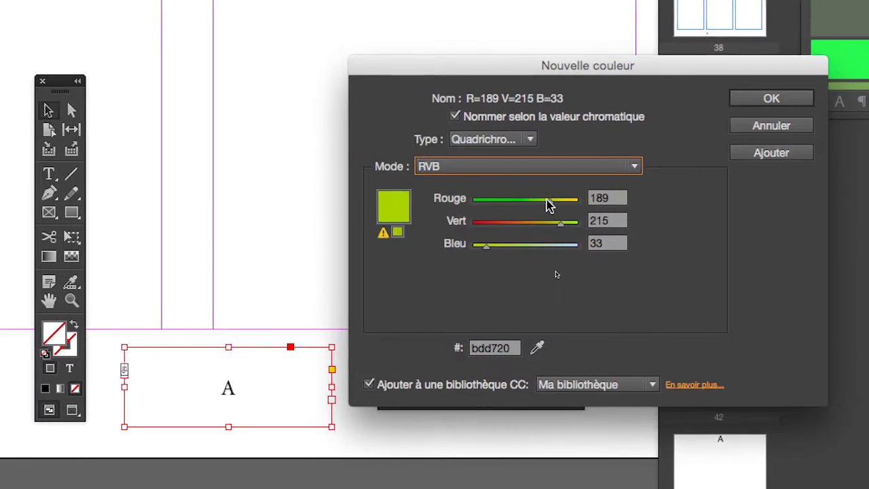
pyautogui.moveTo(541, 197); pyautogui.dragTo(507, 197)
pyautogui.moveTo(550, 220); pyautogui.dragTo(559, 211)
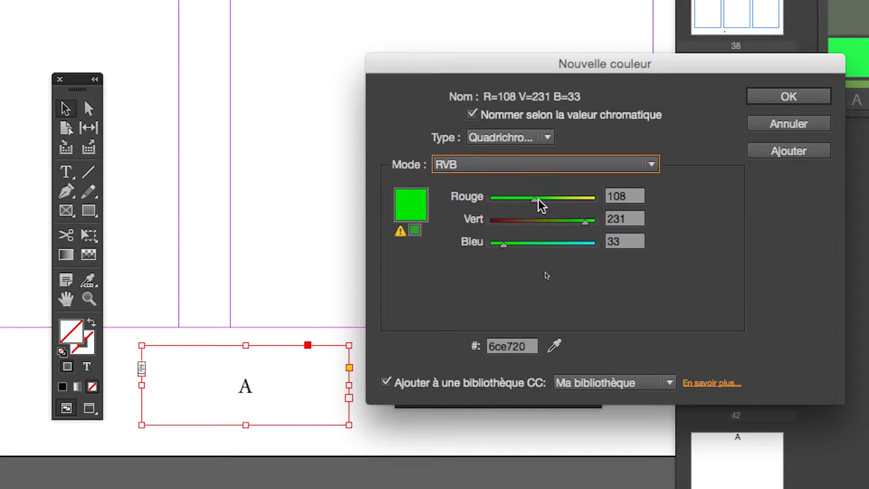
pyautogui.moveTo(538, 171)
pyautogui.mouseDown()
pyautogui.moveTo(552, 171)
pyautogui.moveTo(541, 171)
pyautogui.mouseUp()
pyautogui.moveTo(540, 205); pyautogui.dragTo(538, 205)
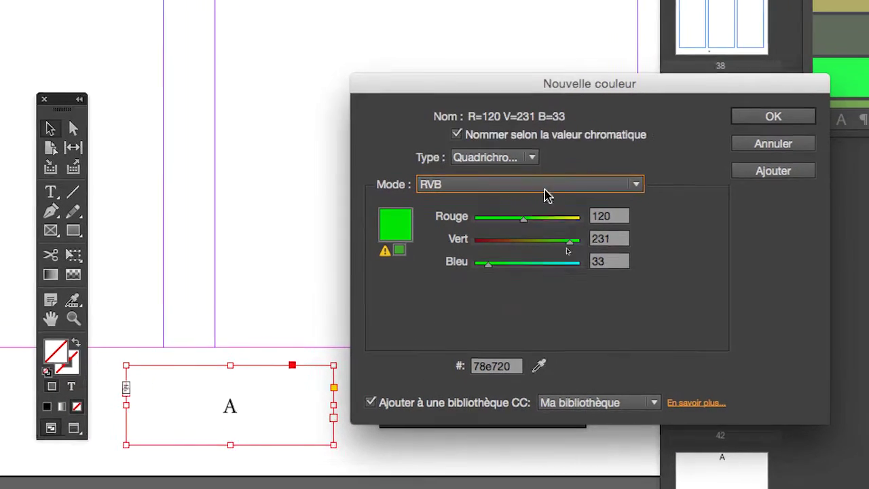
pyautogui.click(764, 96)
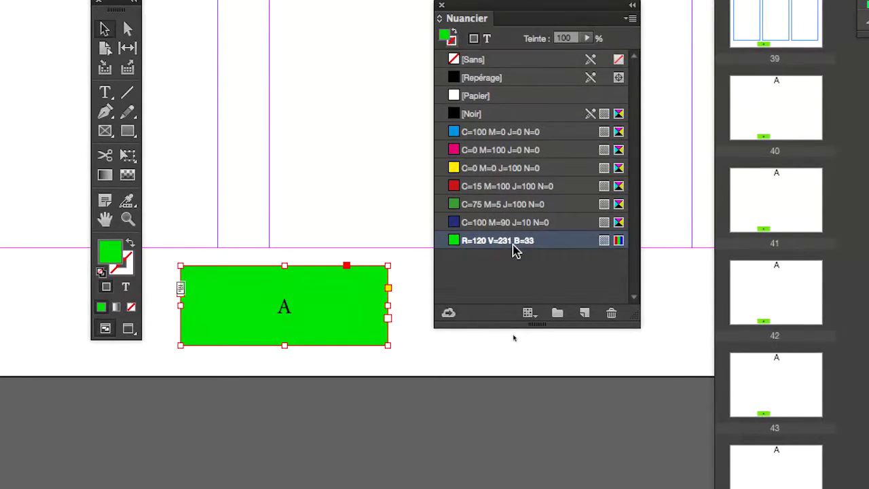
# Step: Redefine the new green RVB swatch as R=255 V=0 B=253 with the preview enabled
pyautogui.doubleClick(514, 243)
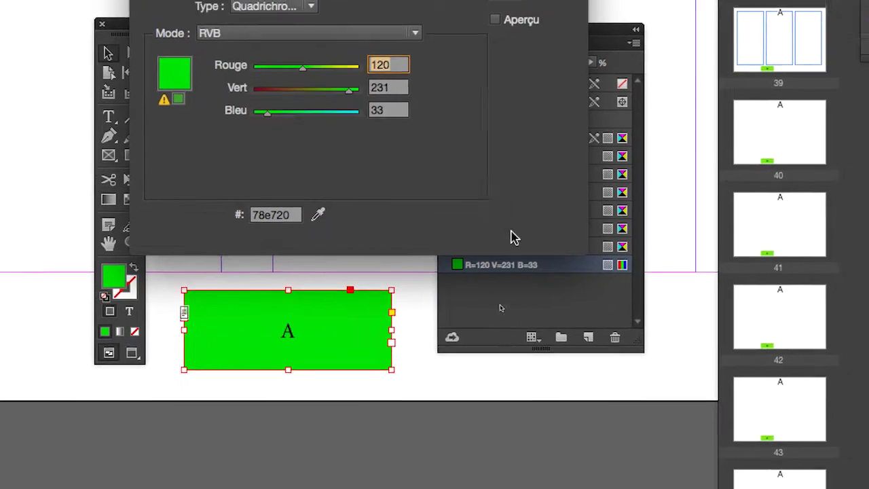
pyautogui.moveTo(267, 112); pyautogui.dragTo(358, 112)
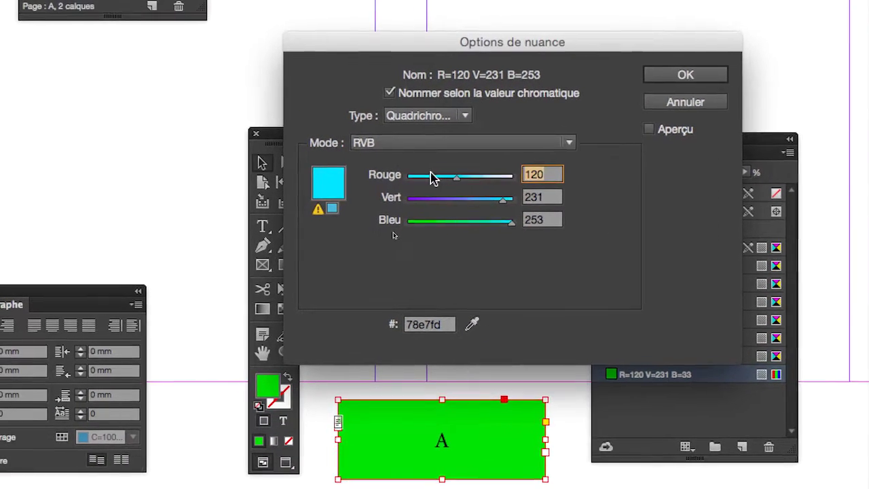
pyautogui.moveTo(433, 156); pyautogui.dragTo(384, 156)
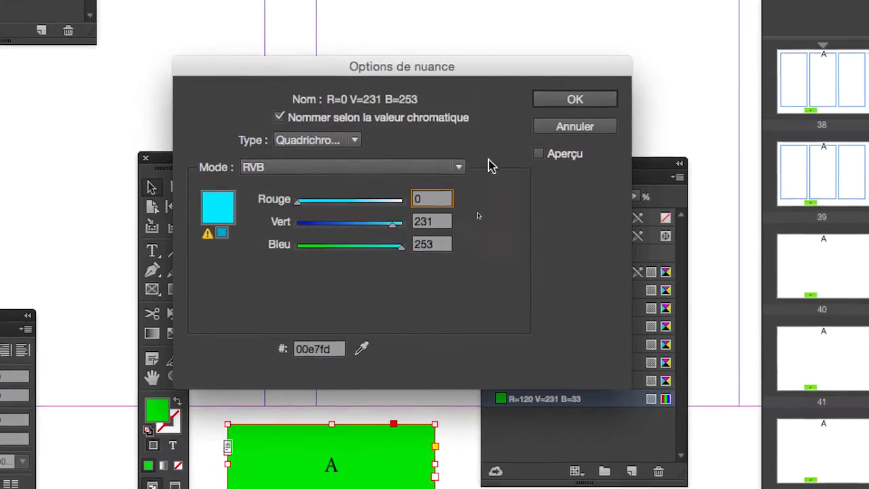
pyautogui.click(538, 153)
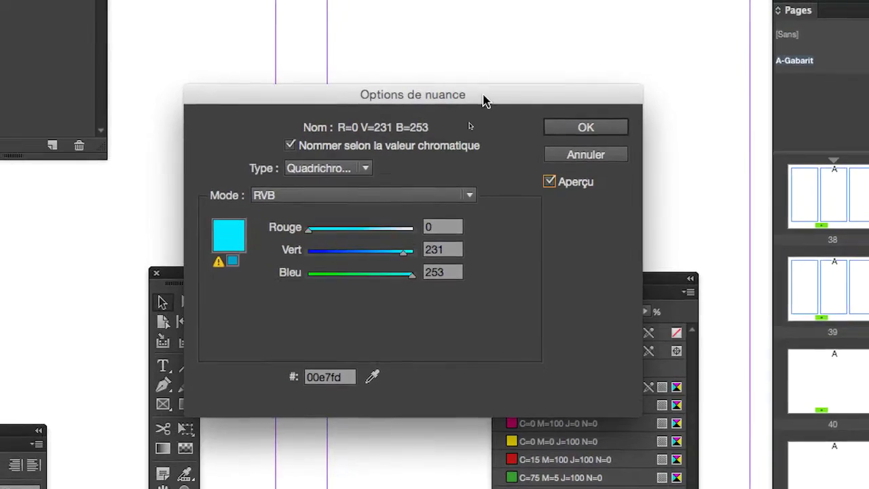
pyautogui.moveTo(485, 100); pyautogui.dragTo(781, 369)
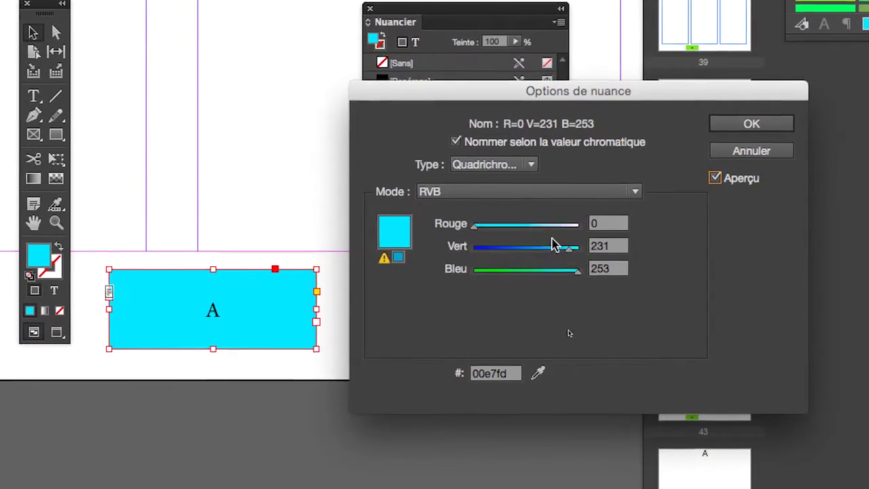
pyautogui.moveTo(553, 245); pyautogui.dragTo(475, 246)
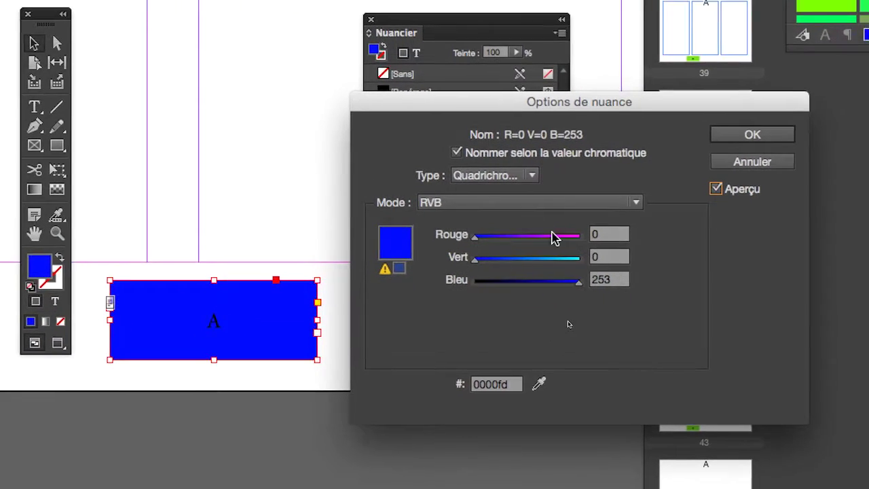
pyautogui.moveTo(553, 237); pyautogui.dragTo(579, 236)
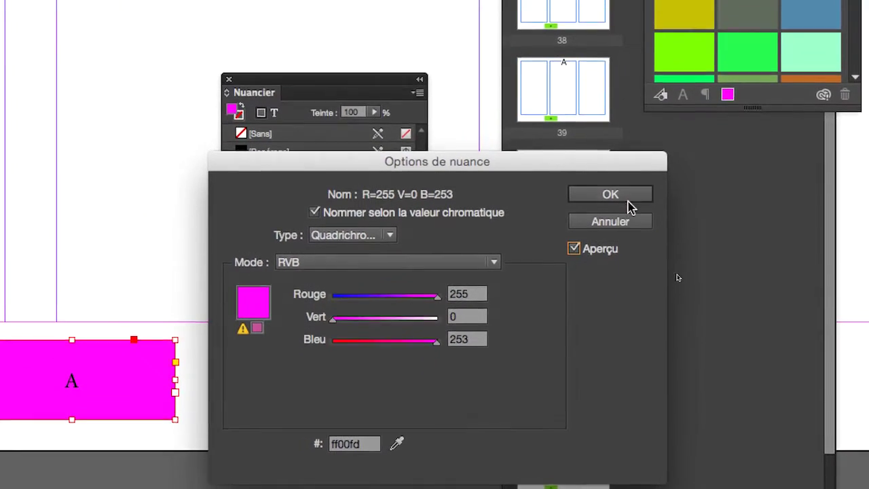
pyautogui.click(747, 110)
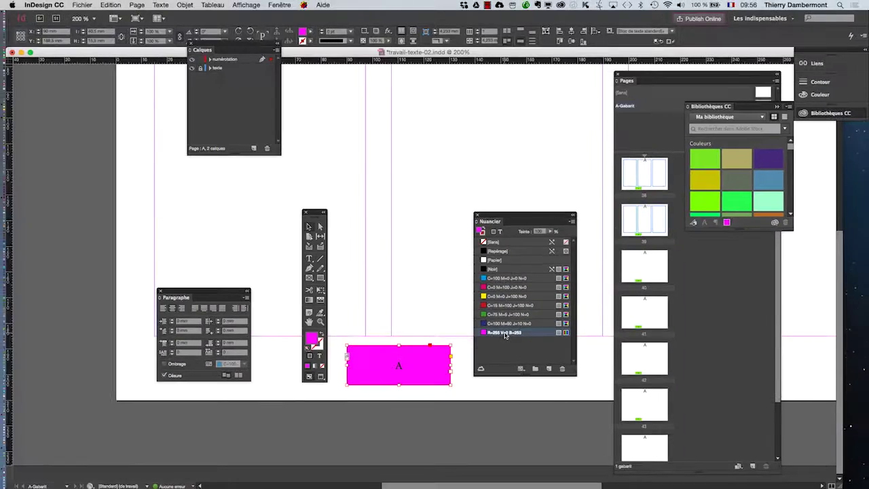
pyautogui.click(504, 336)
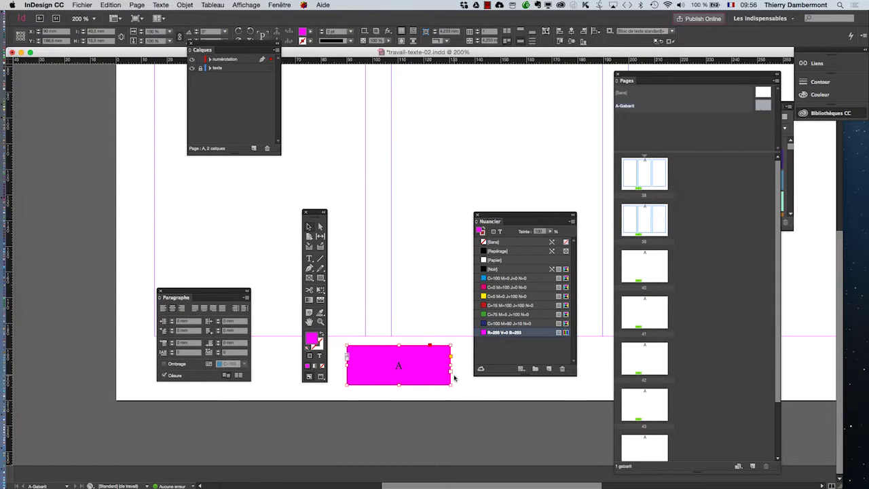
pyautogui.moveTo(507, 217); pyautogui.dragTo(489, 246)
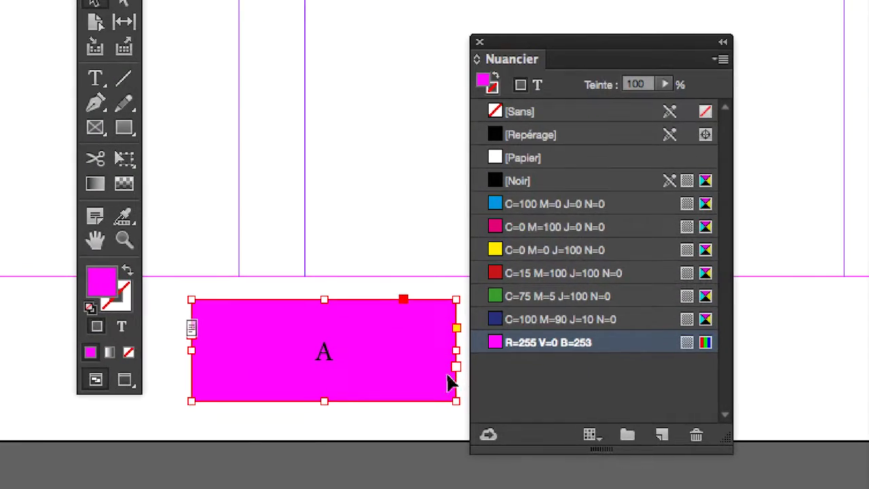
pyautogui.click(433, 407)
pyautogui.click(433, 400)
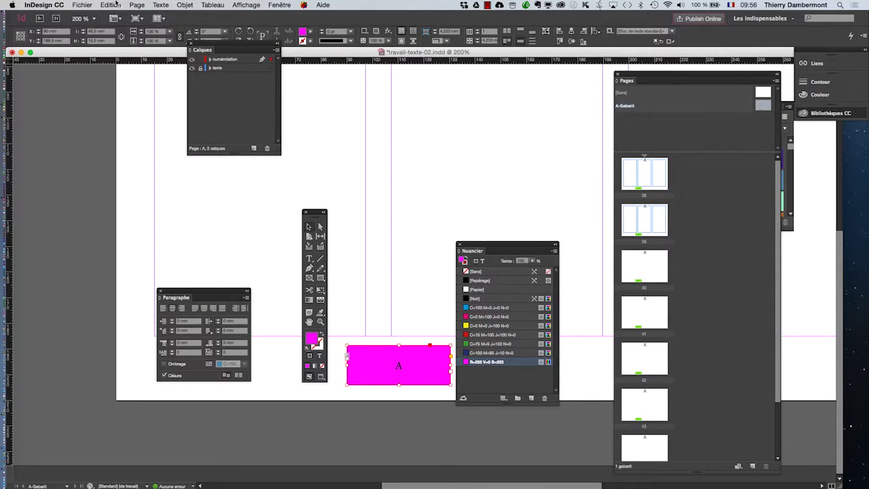
# Step: Check which colour space the document uses for blending transparency
pyautogui.click(110, 5)
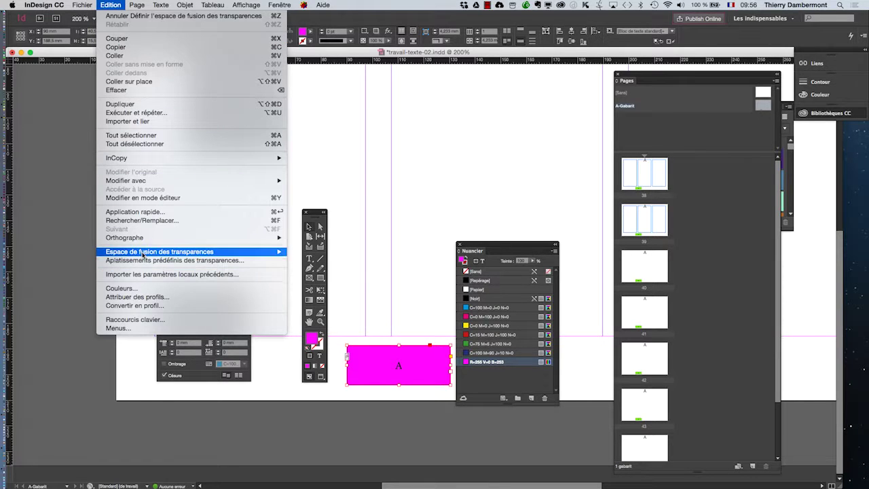
pyautogui.moveTo(145, 253)
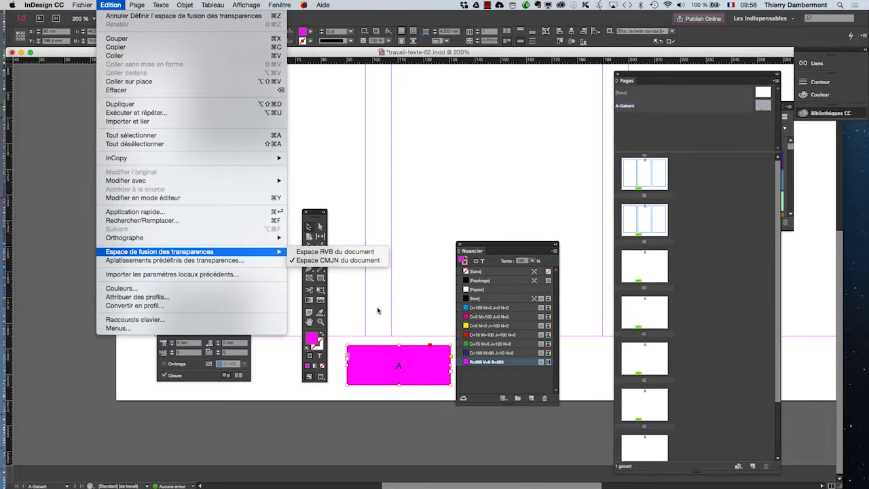
pyautogui.press('Escape')
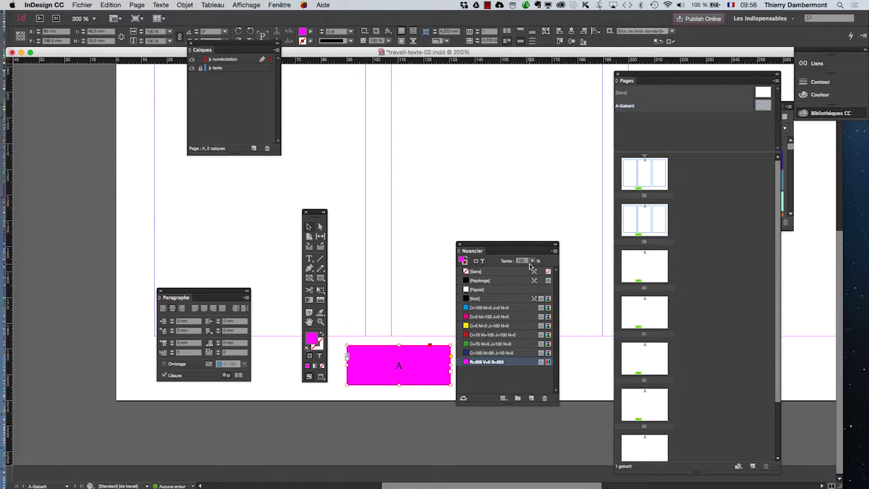
# Step: View pages 40, 41 and 39 in turn to check the coloured page-number frame inherited from the master
pyautogui.moveTo(525, 249); pyautogui.dragTo(566, 191)
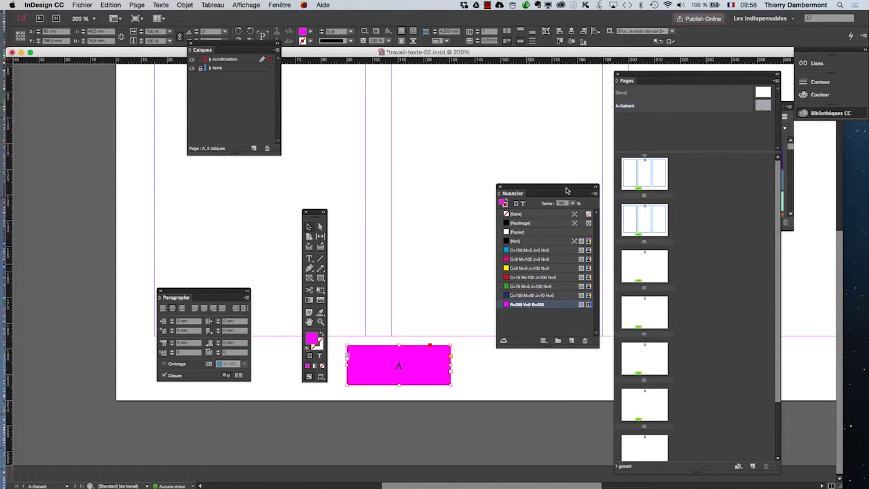
pyautogui.doubleClick(657, 267)
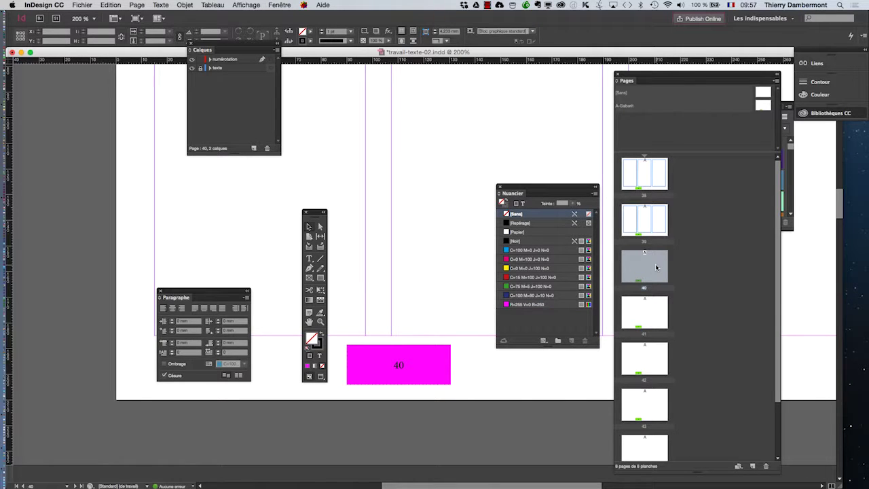
pyautogui.doubleClick(655, 313)
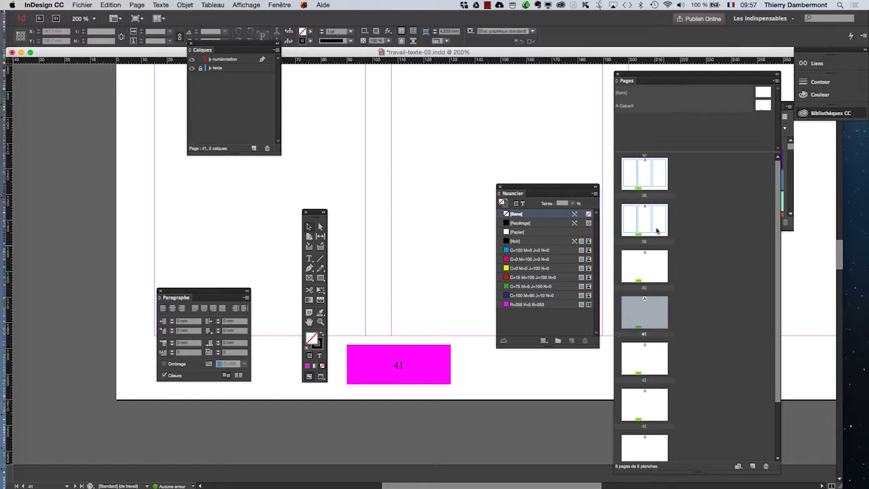
pyautogui.doubleClick(657, 214)
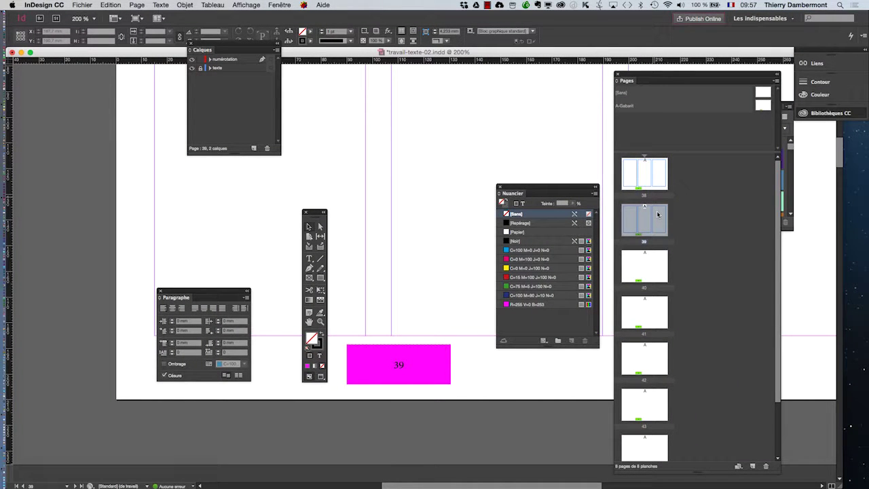